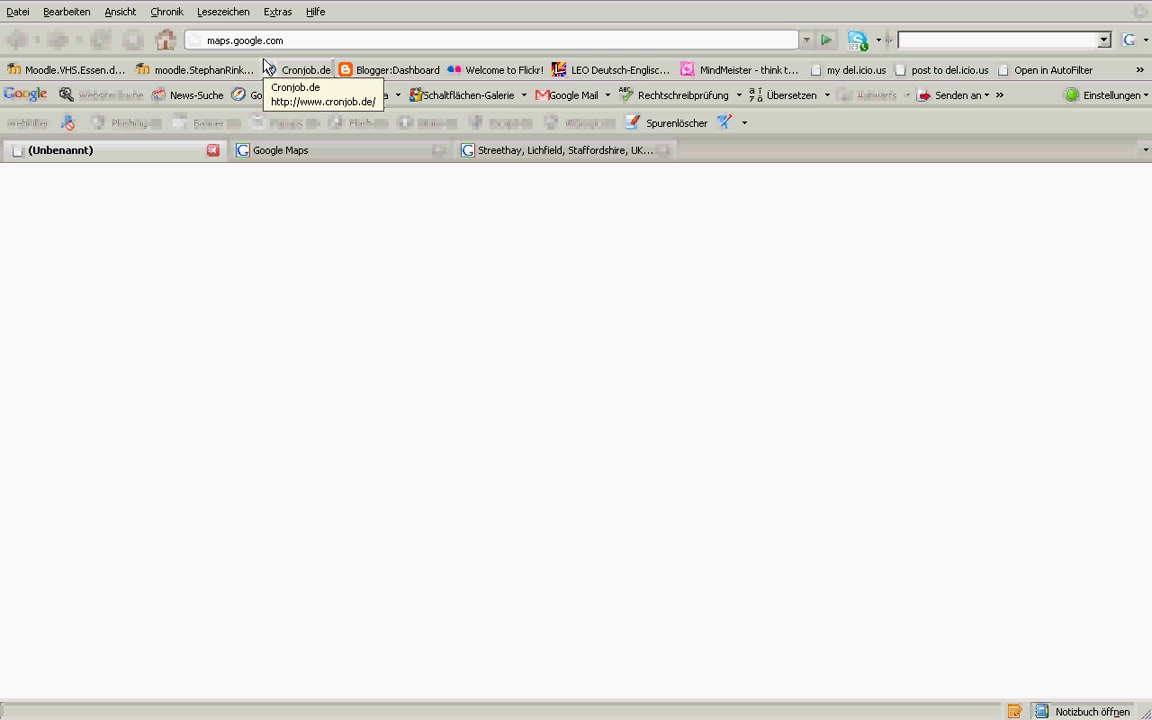
- Open maps.google.com and search the map for "Place des Vosges, Paris"
key("Return")
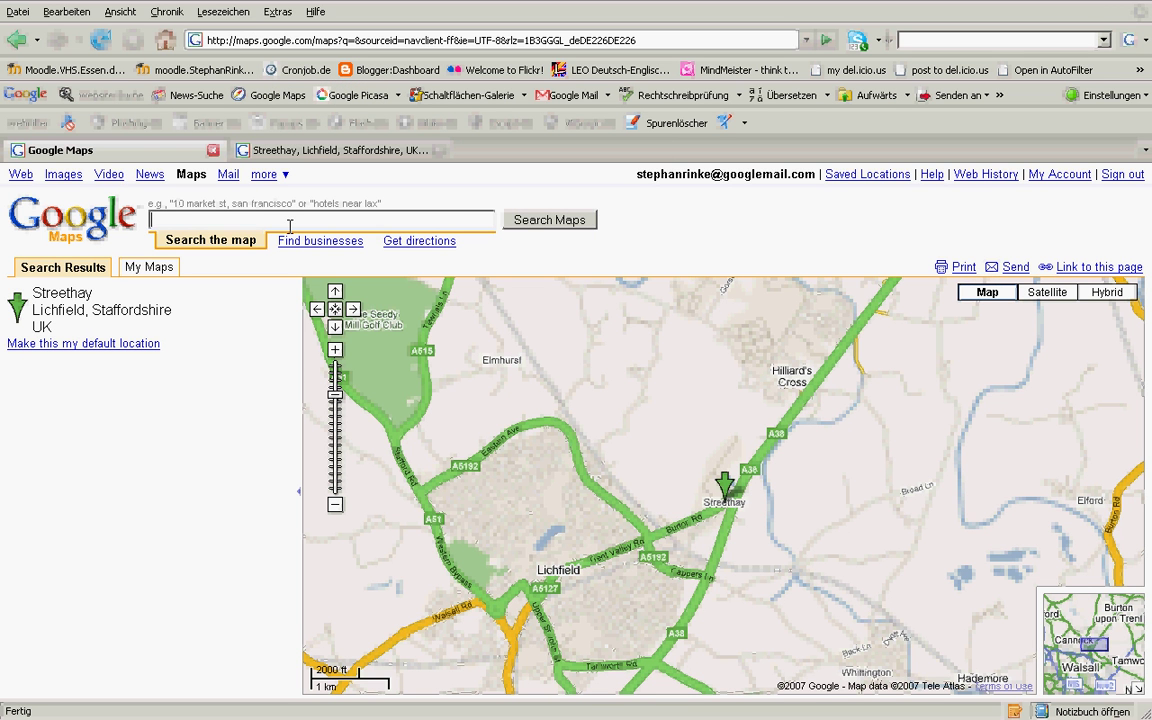
type("Place")
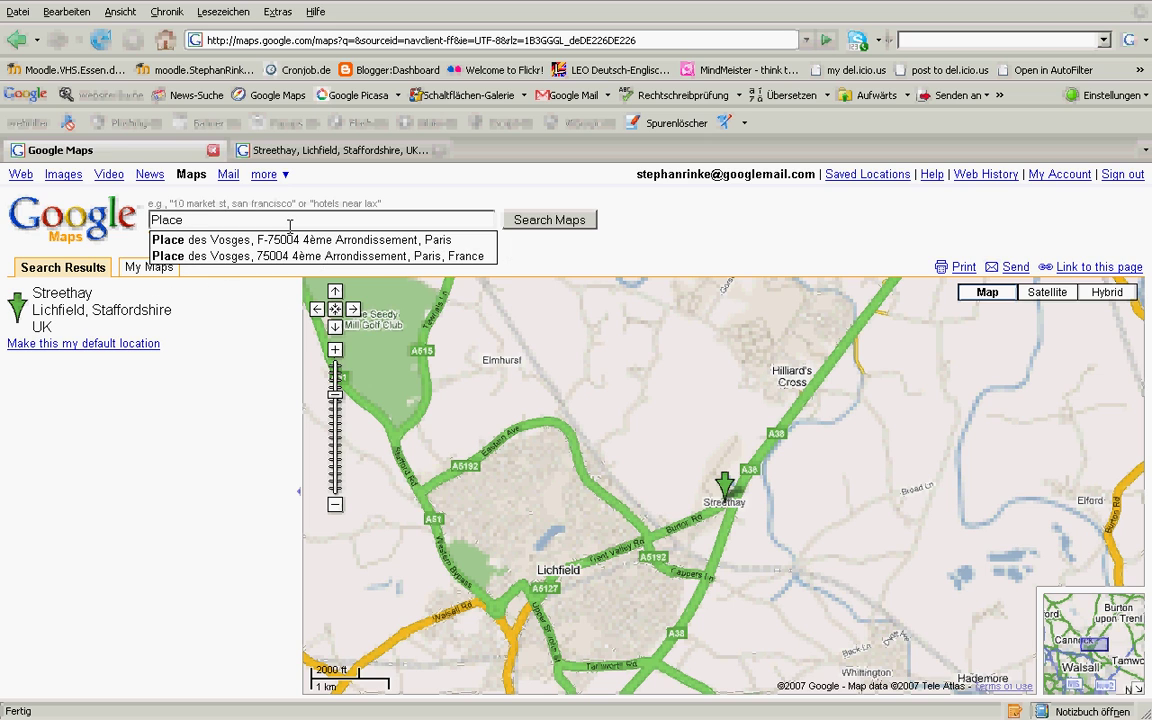
type(" des ")
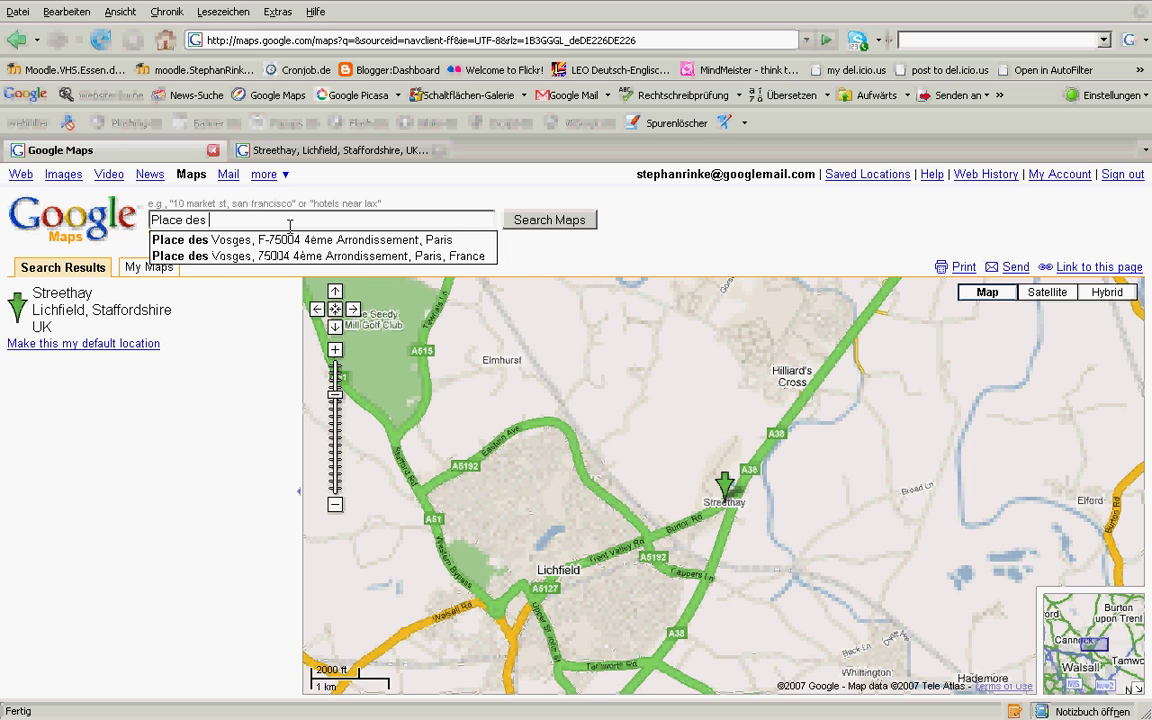
type("Vosges")
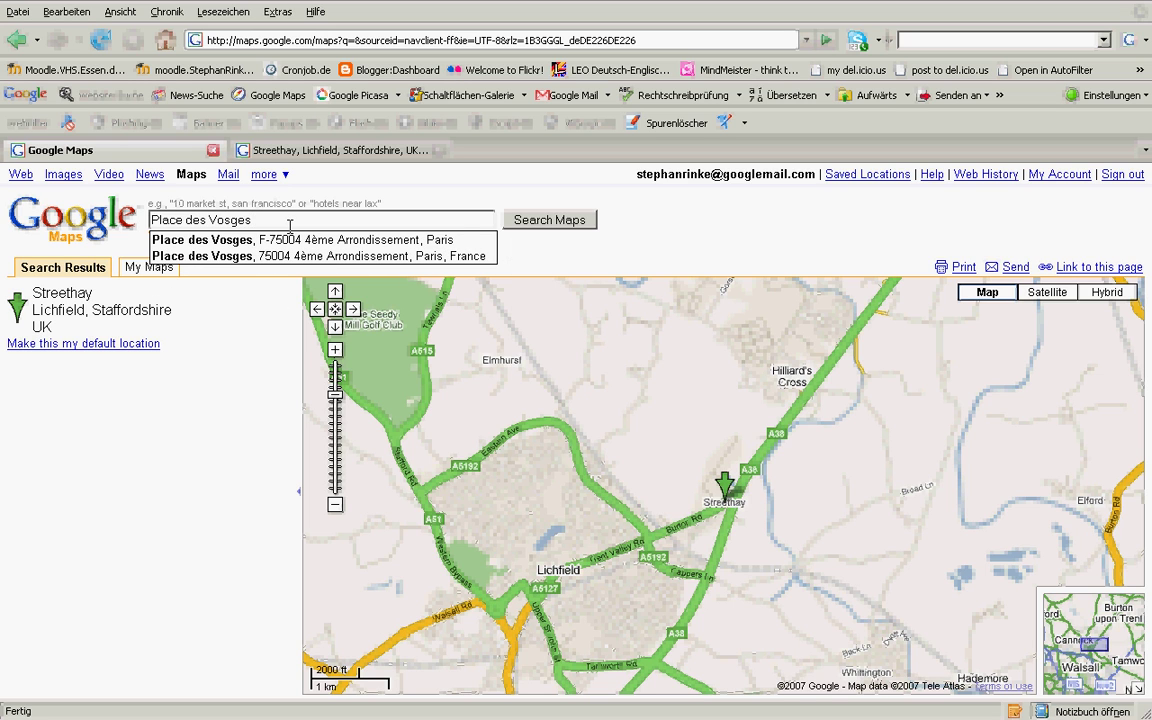
type(", Paris")
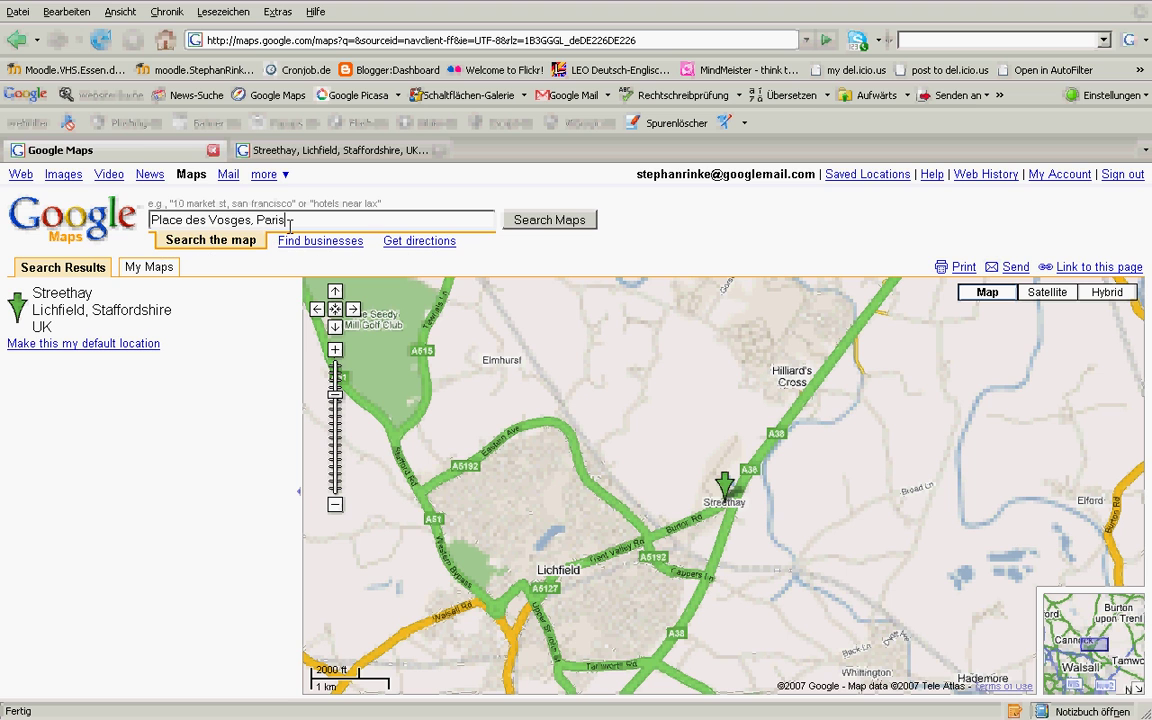
left_click(550, 220)
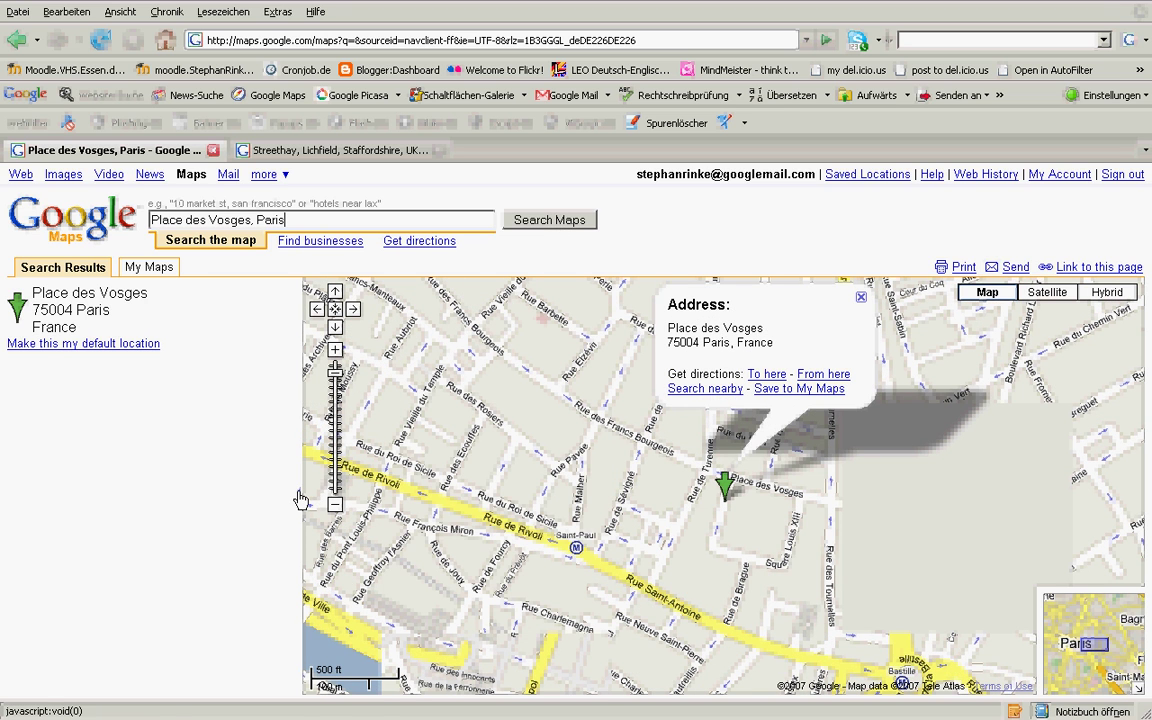
- Widen the map by hiding the search results and close the Place des Vosges address balloon
left_click(300, 500)
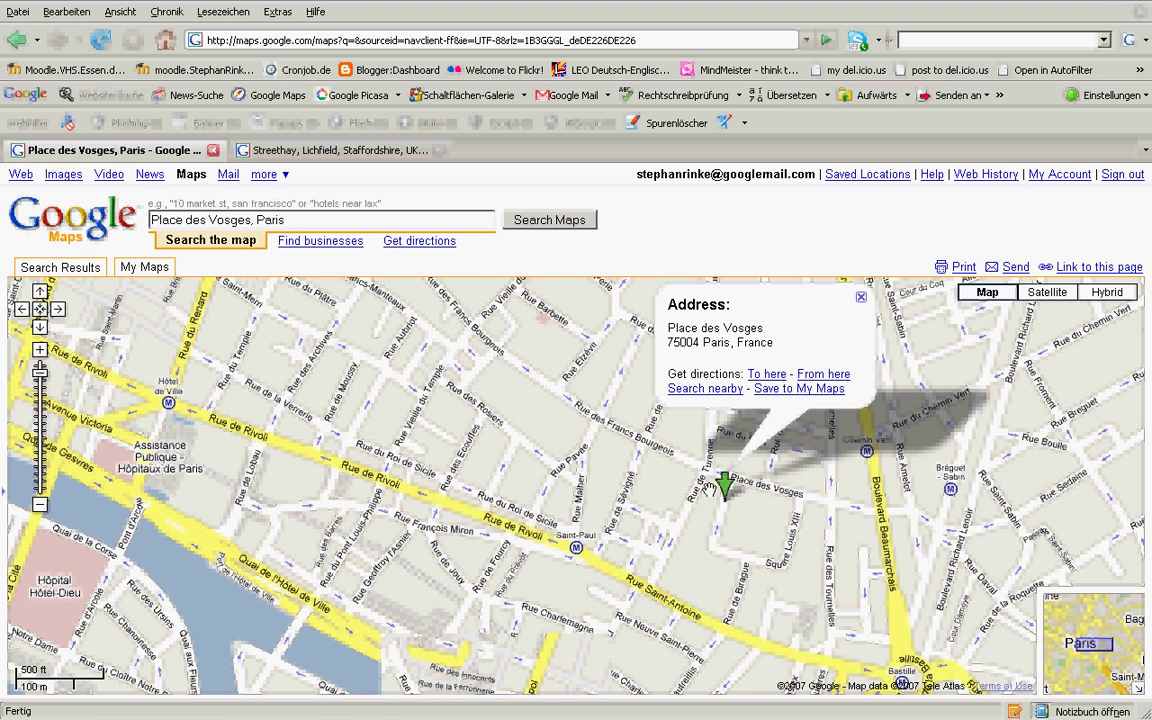
left_click(860, 297)
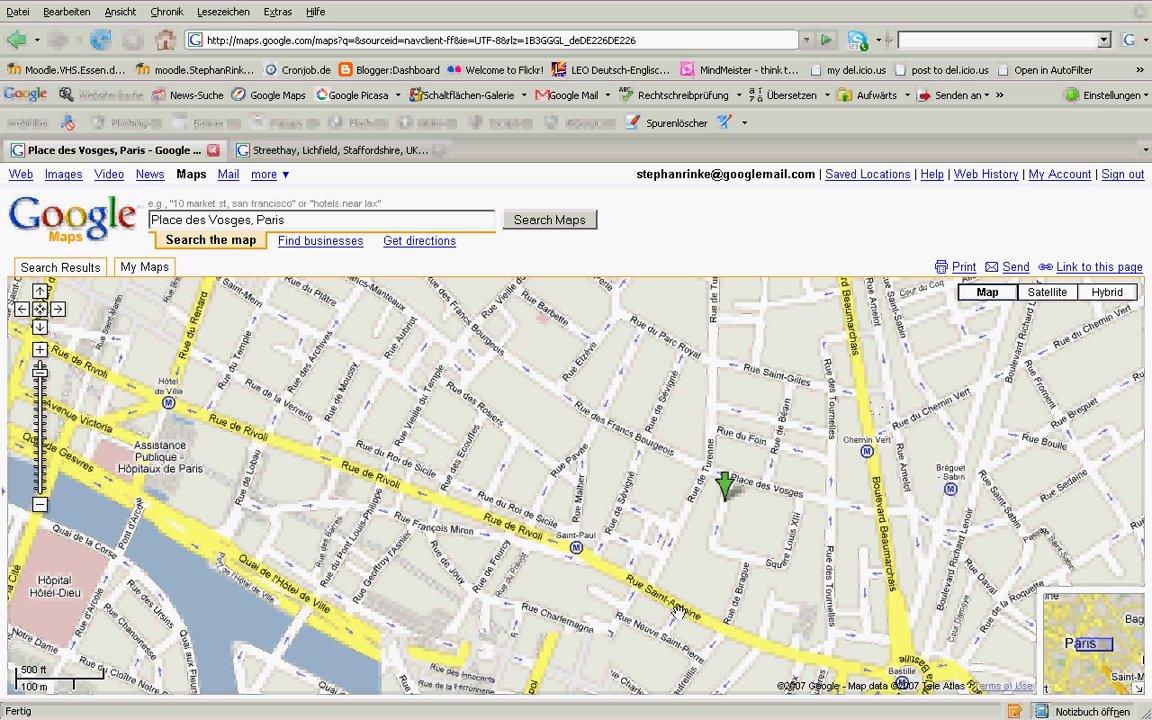
- View the Place des Vosges square up close in Satellite imagery and switch to the Hybrid view
left_click(1050, 295)
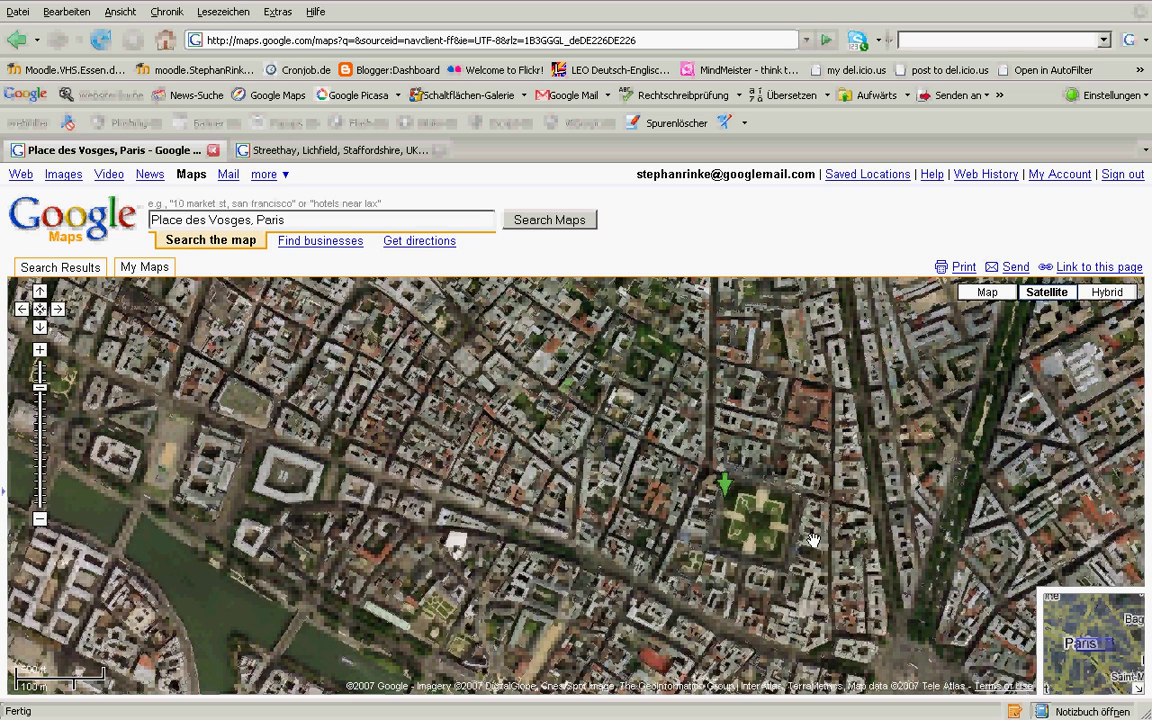
scroll(812, 540, "up", 1)
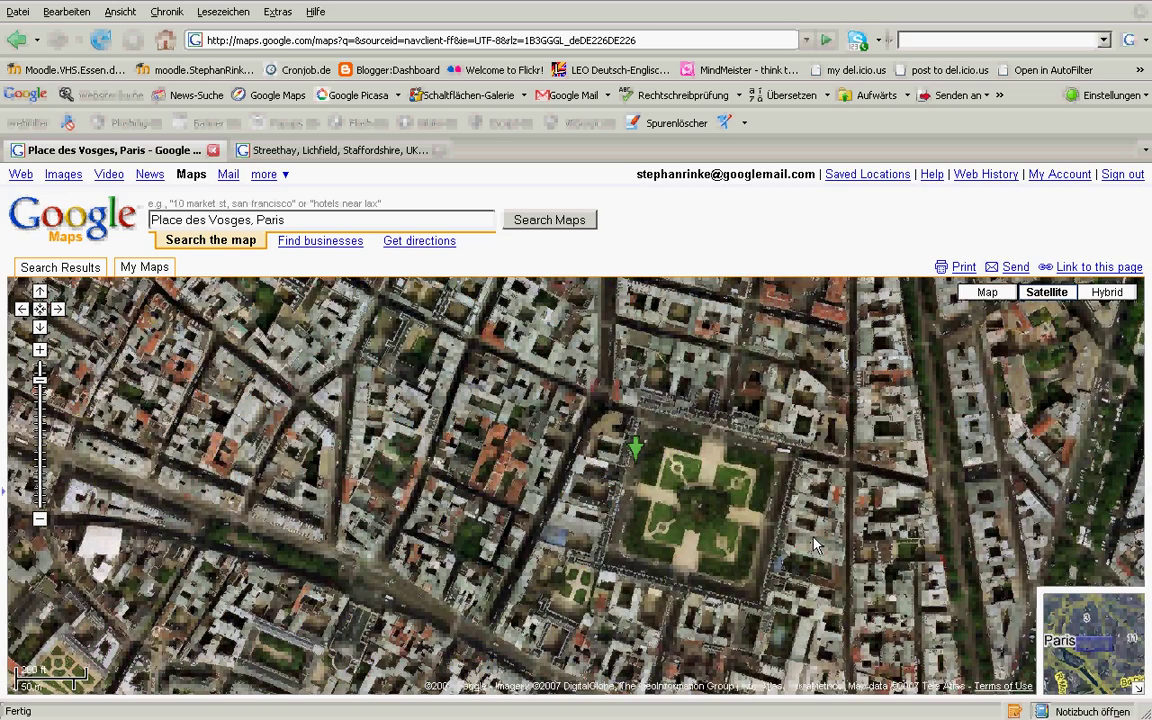
scroll(815, 545, "up", 1)
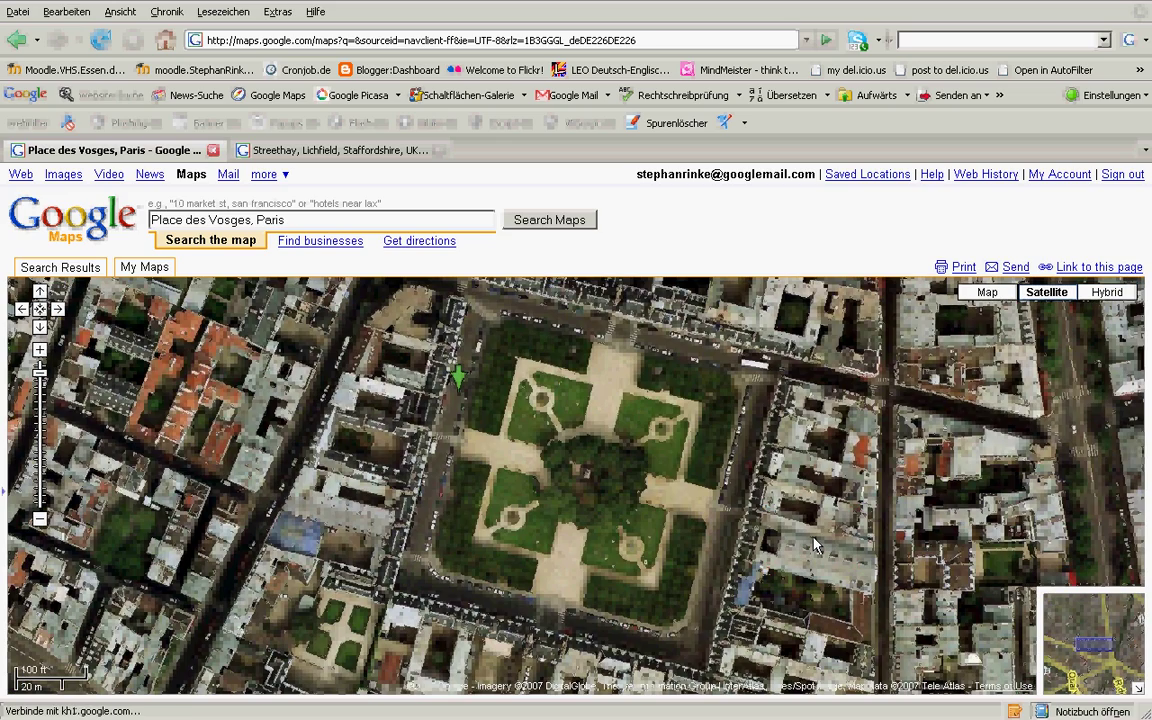
left_click(1110, 293)
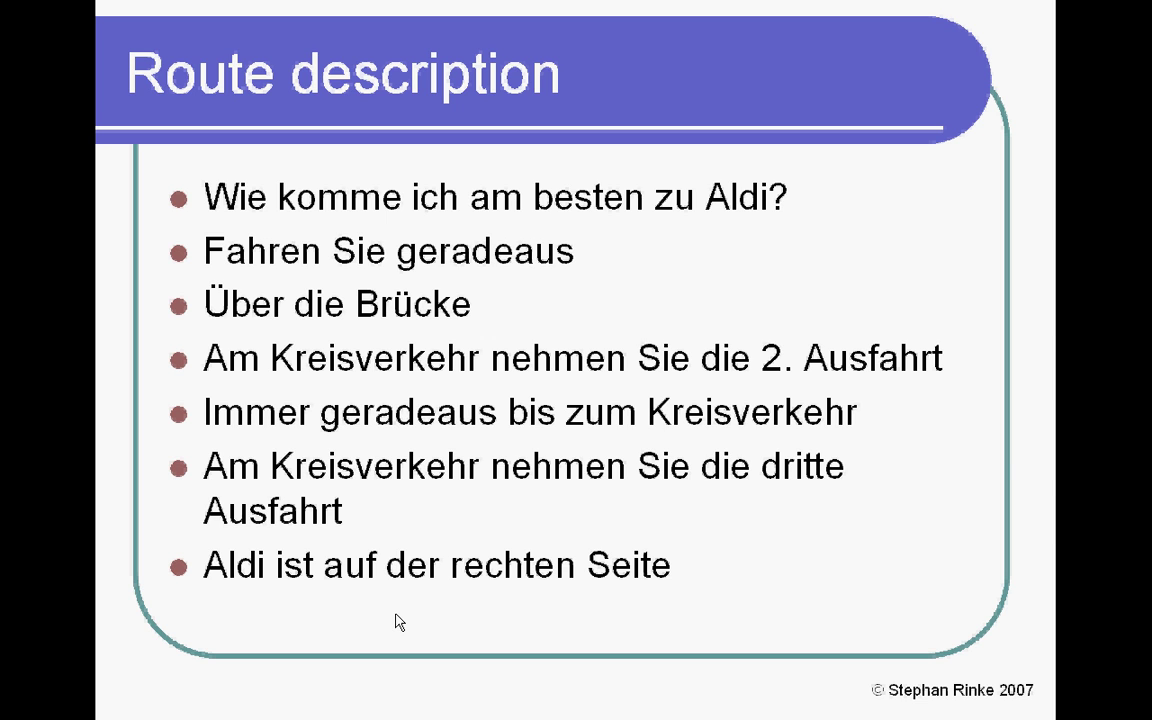
left_click(395, 620)
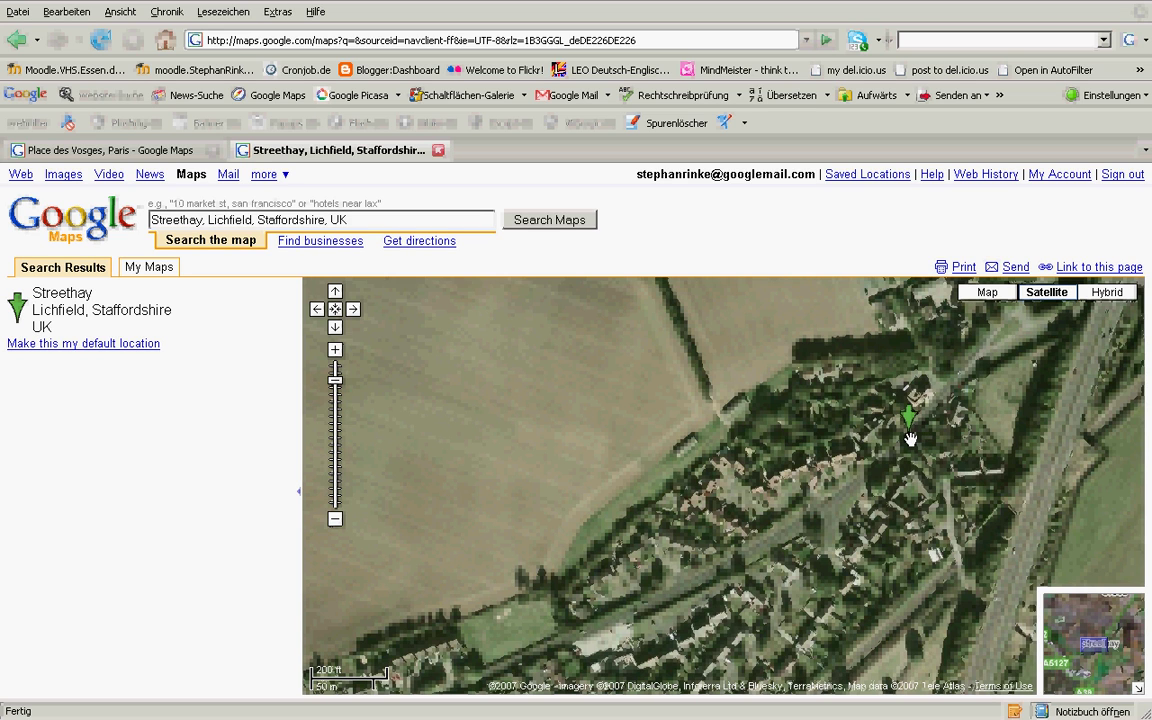
- Create a new personal map titled "Aldi" on the Streethay satellite view and save it
left_click(146, 267)
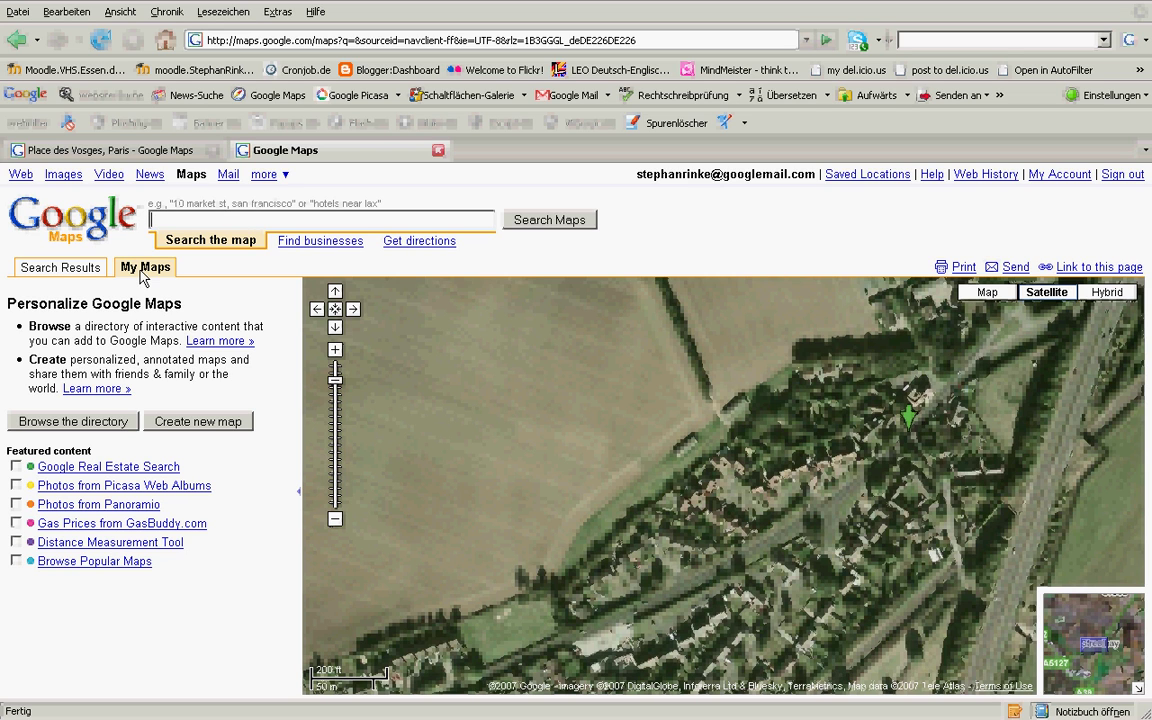
left_click(249, 432)
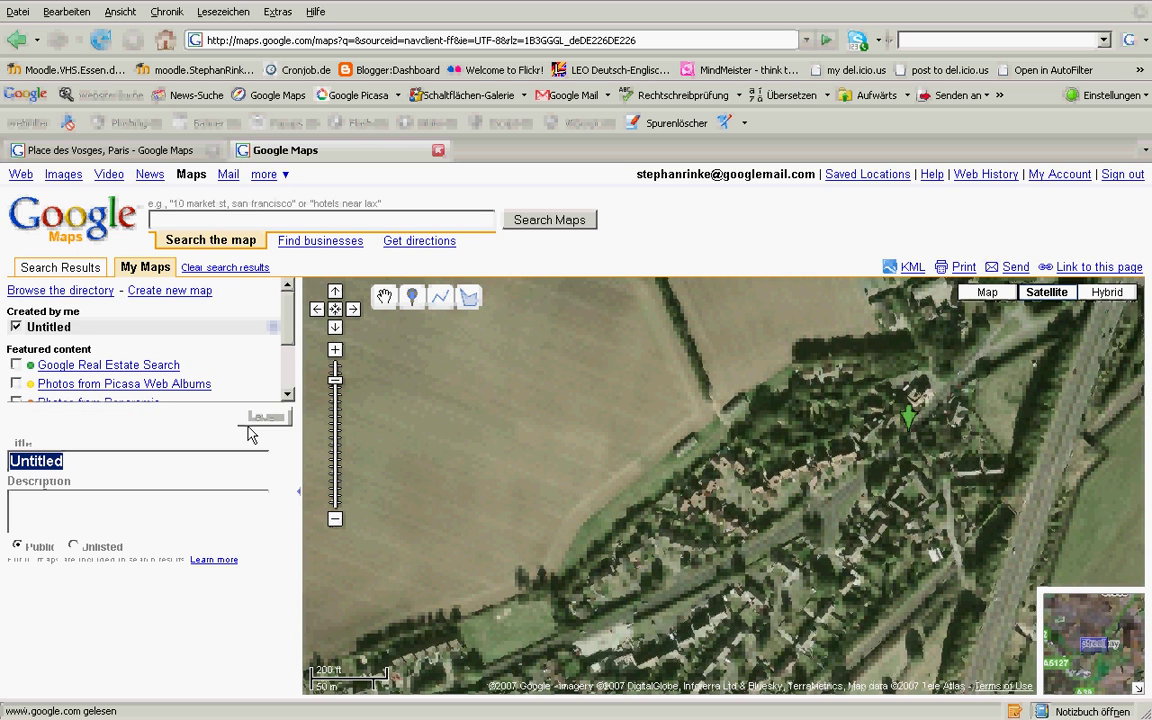
type("Aldi")
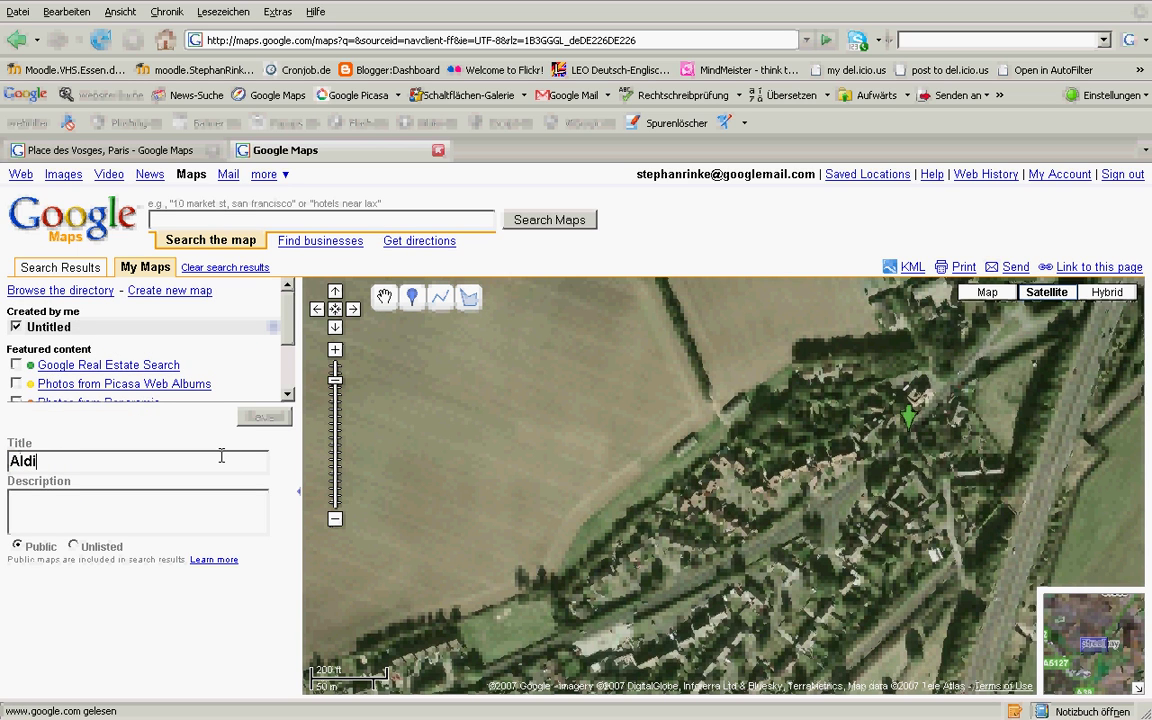
left_click(268, 420)
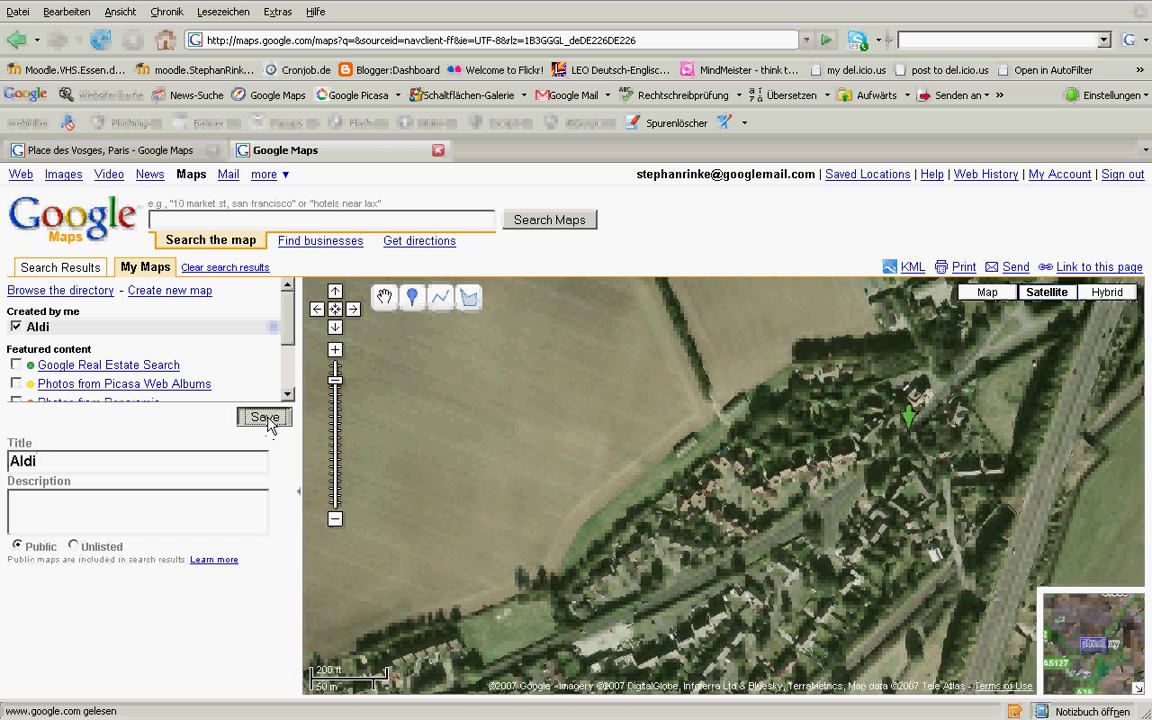
- On the full-width map, draw a line from the green Streethay marker southwest along the main road to just past the industrial buildings
left_click(300, 492)
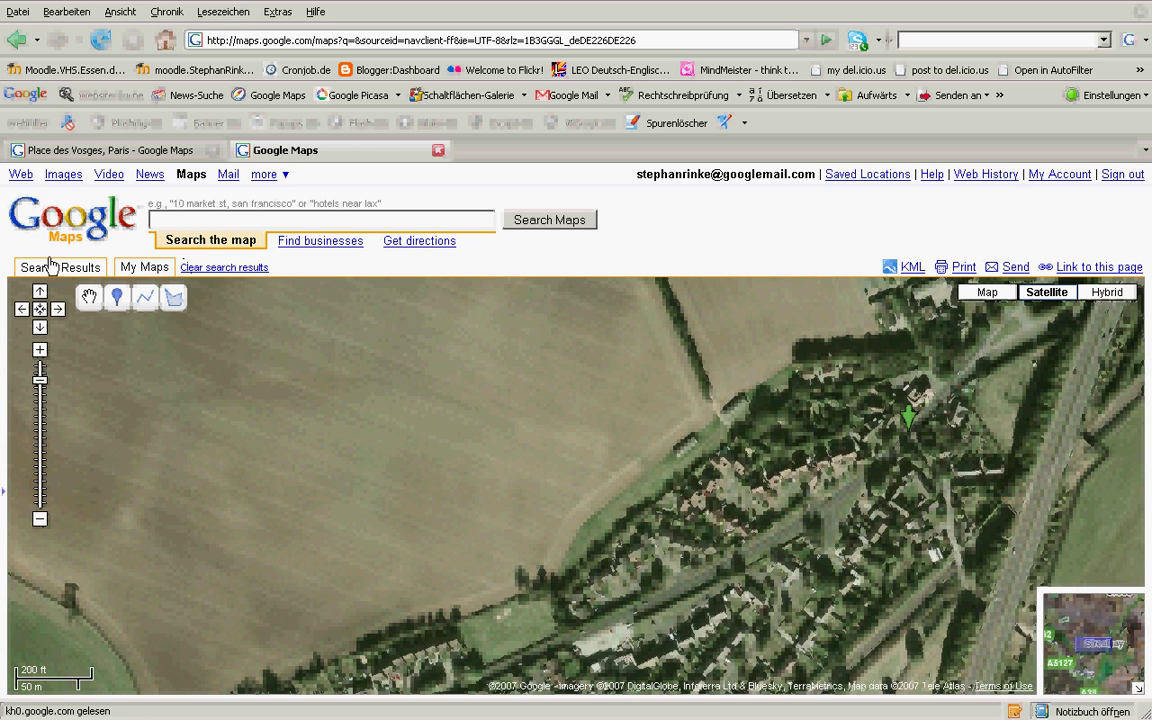
left_click(145, 298)
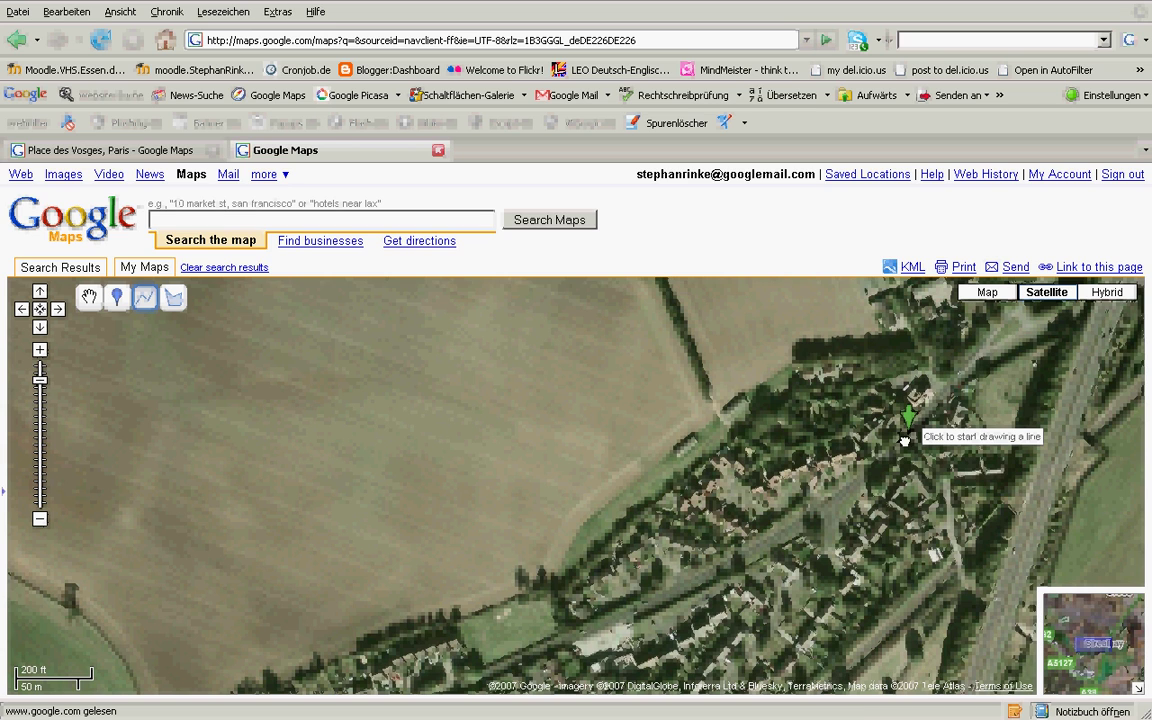
left_click(905, 440)
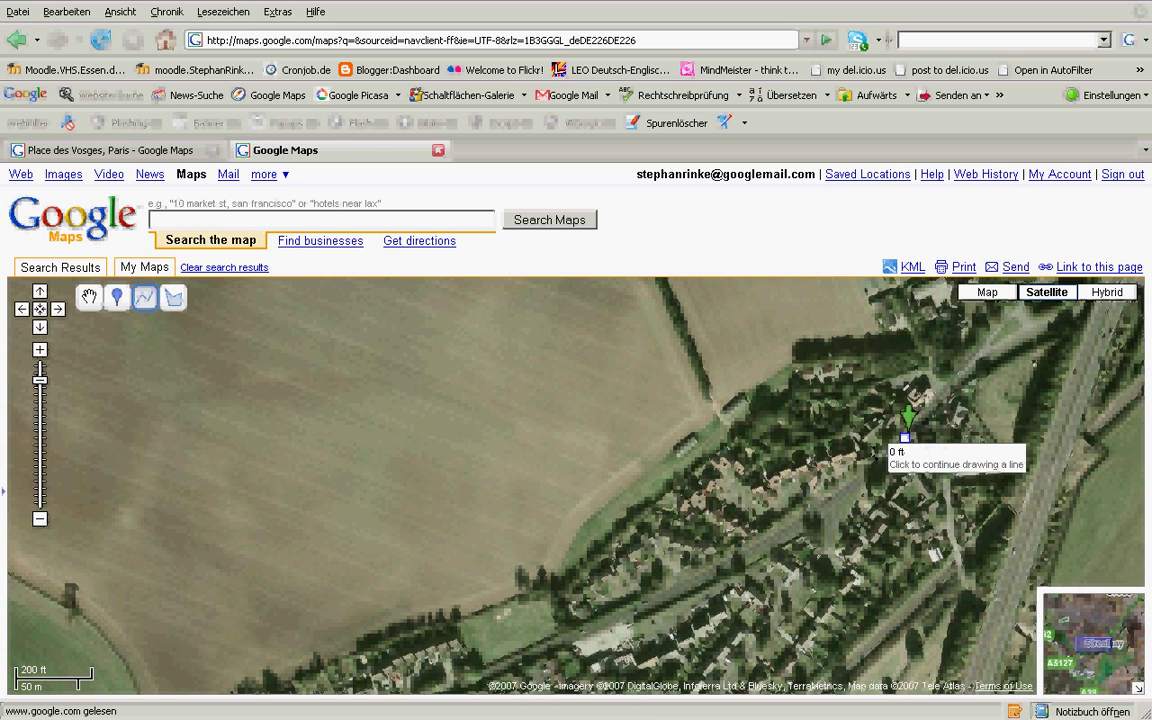
left_click(646, 610)
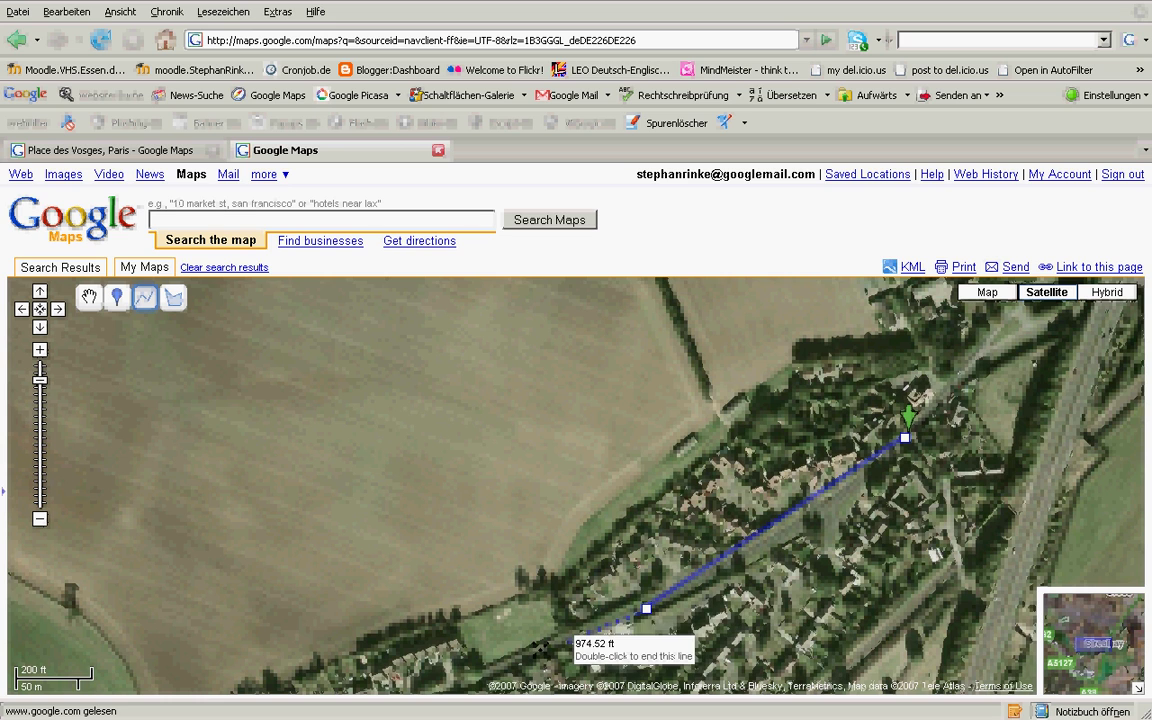
left_click(472, 682)
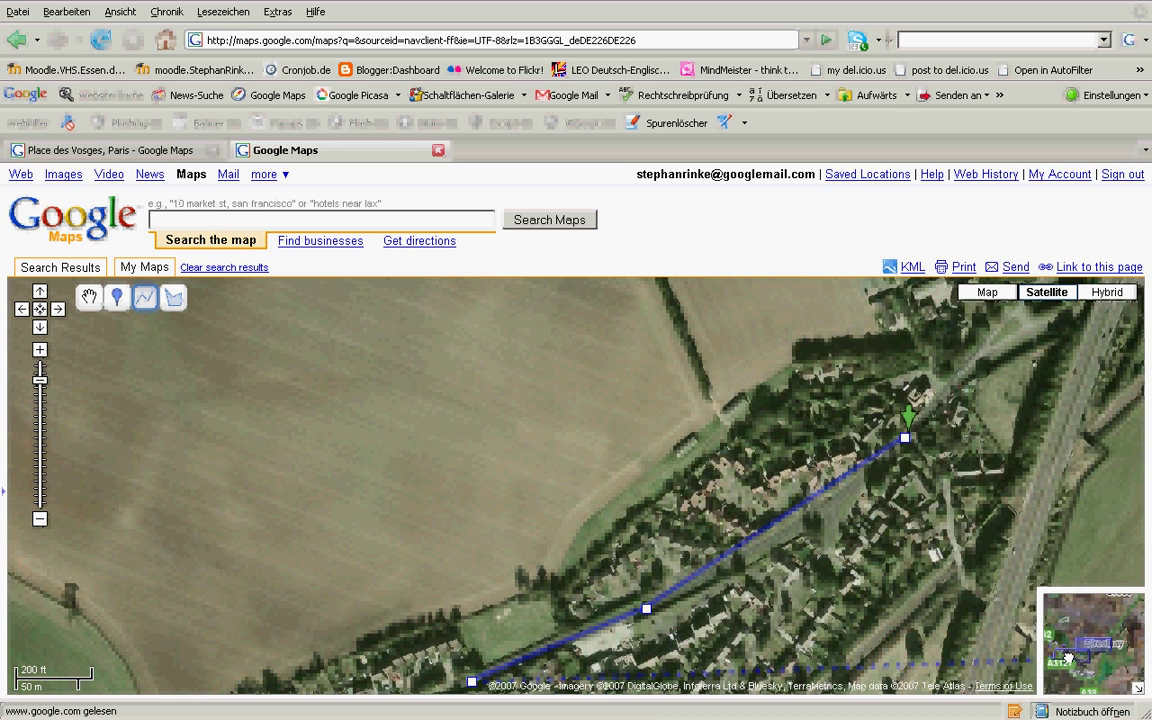
left_click_drag(1075, 660, 1066, 655)
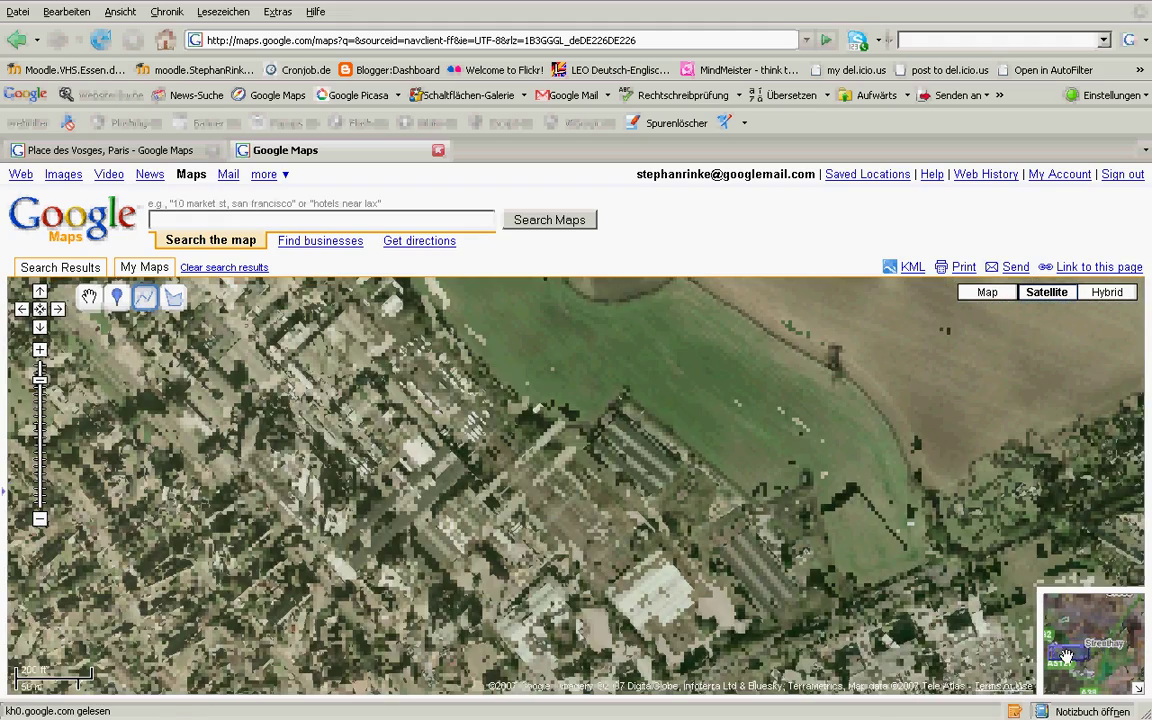
left_click_drag(1066, 655, 1073, 650)
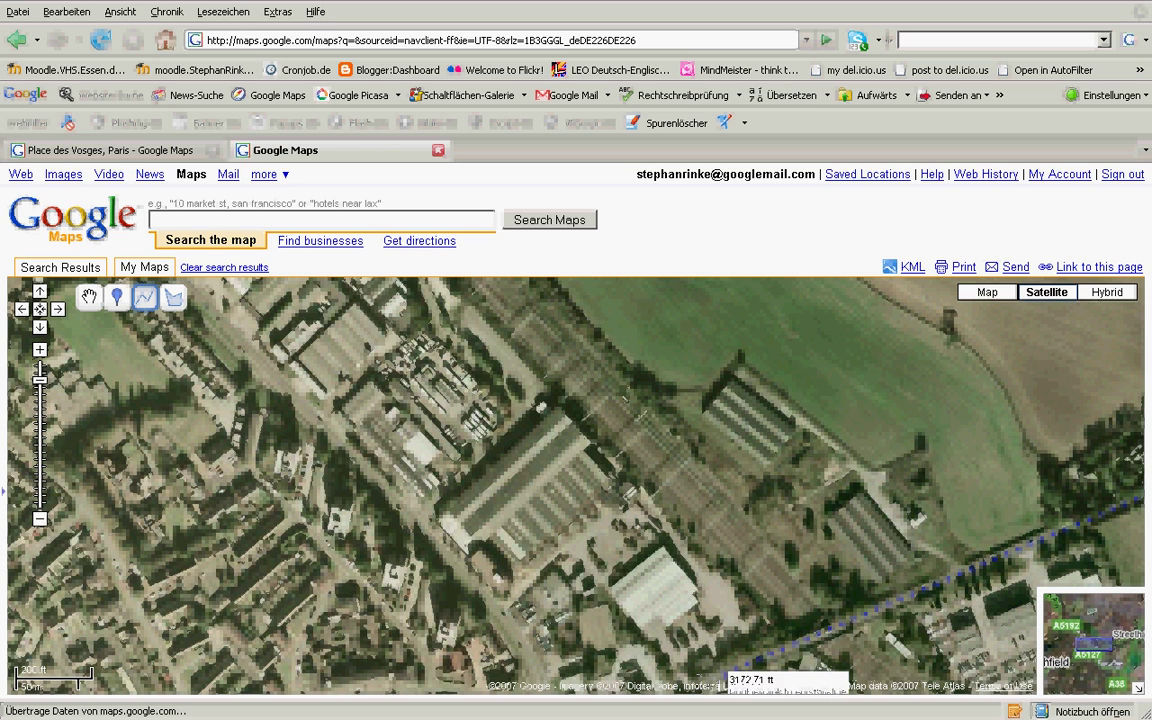
left_click(717, 680)
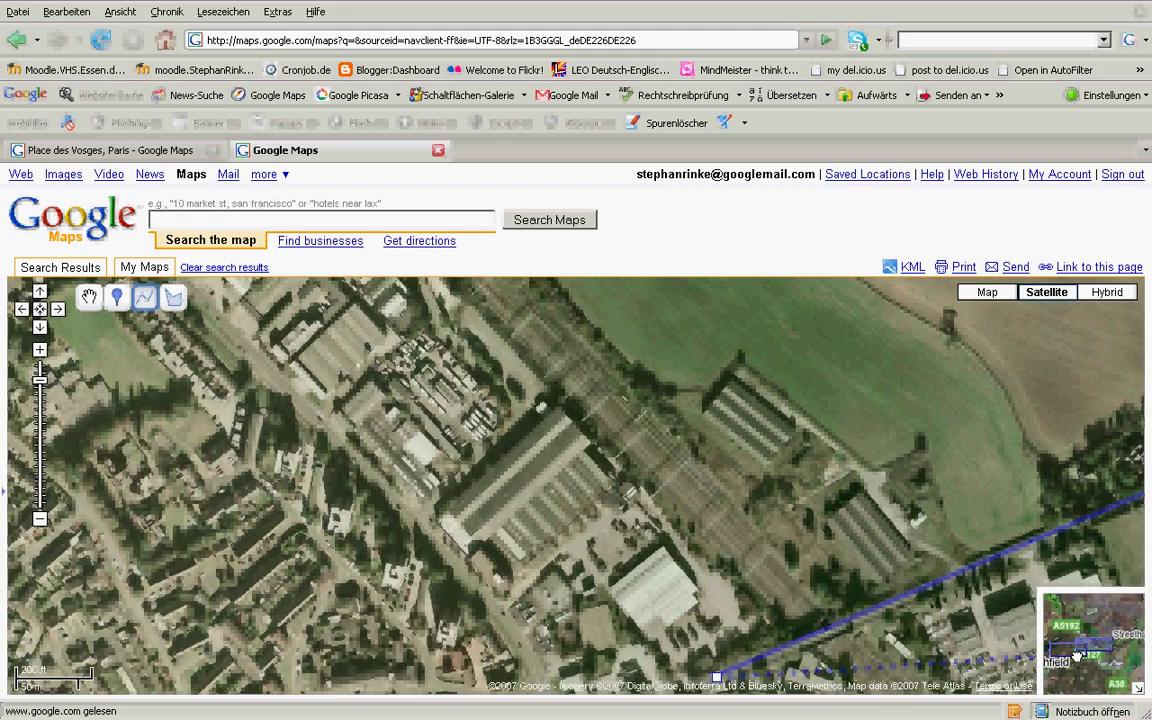
- Continue the route line southwest along the main road, past the road junction and through the housing towards Lichfield's centre
left_click_drag(1082, 657, 1077, 655)
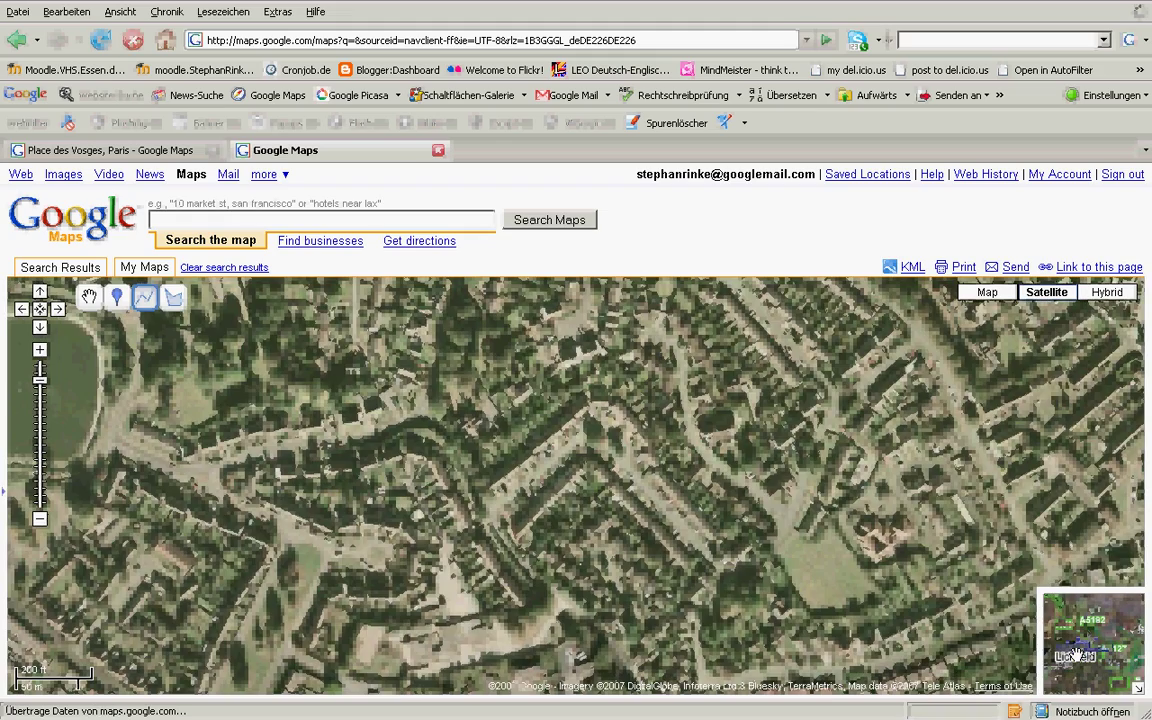
left_click_drag(1077, 655, 1122, 641)
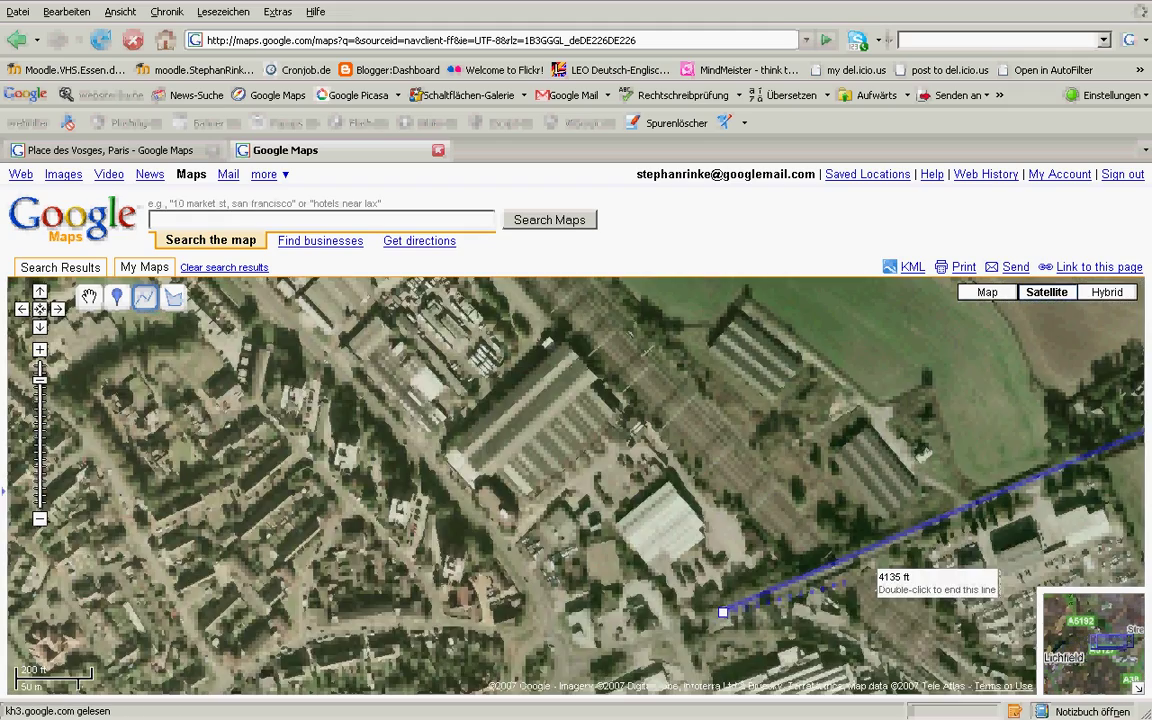
left_click_drag(847, 579, 616, 555)
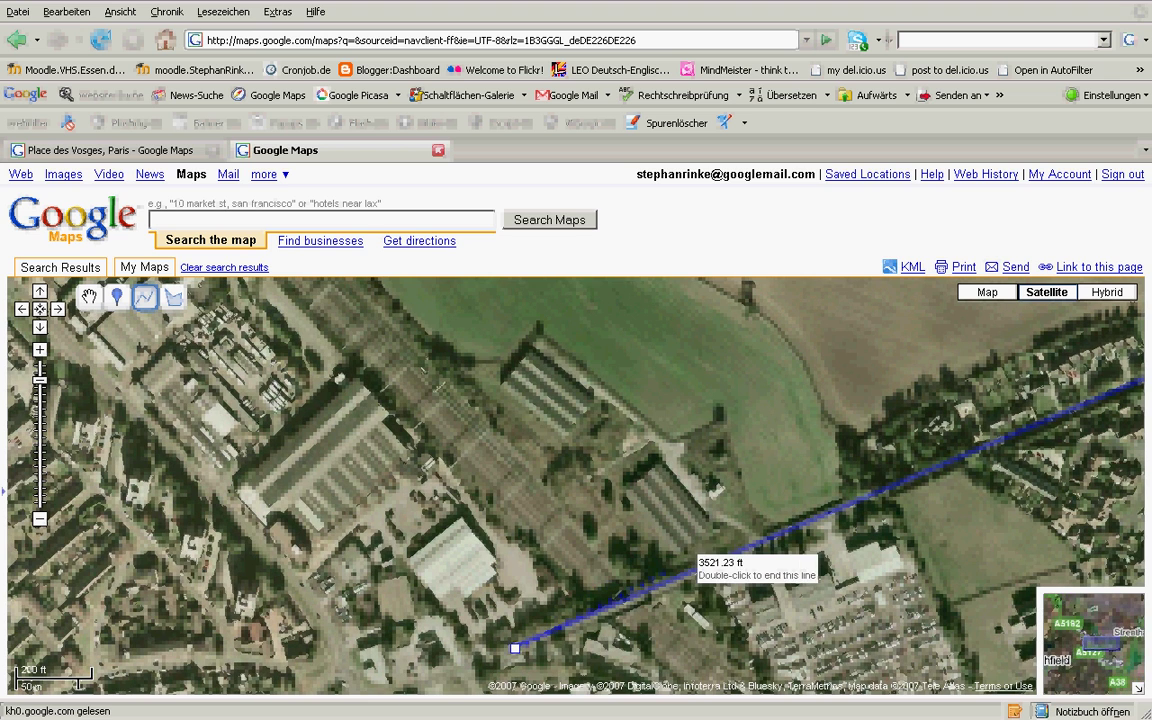
left_click(394, 687)
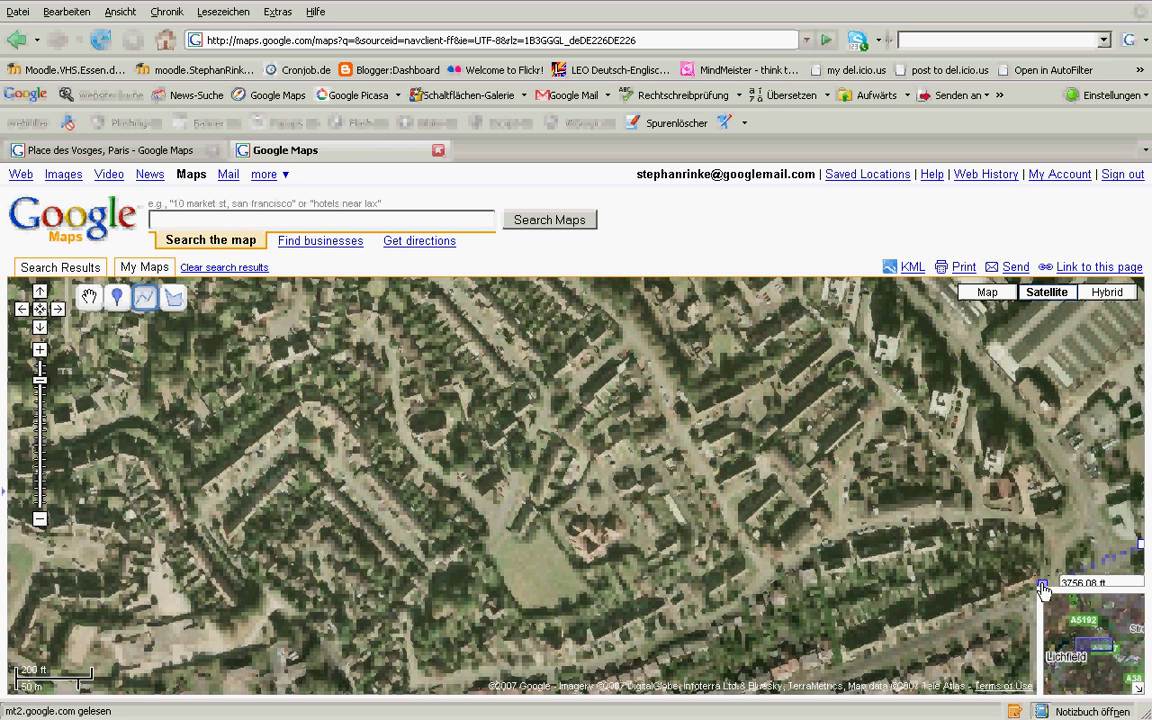
left_click(1043, 585)
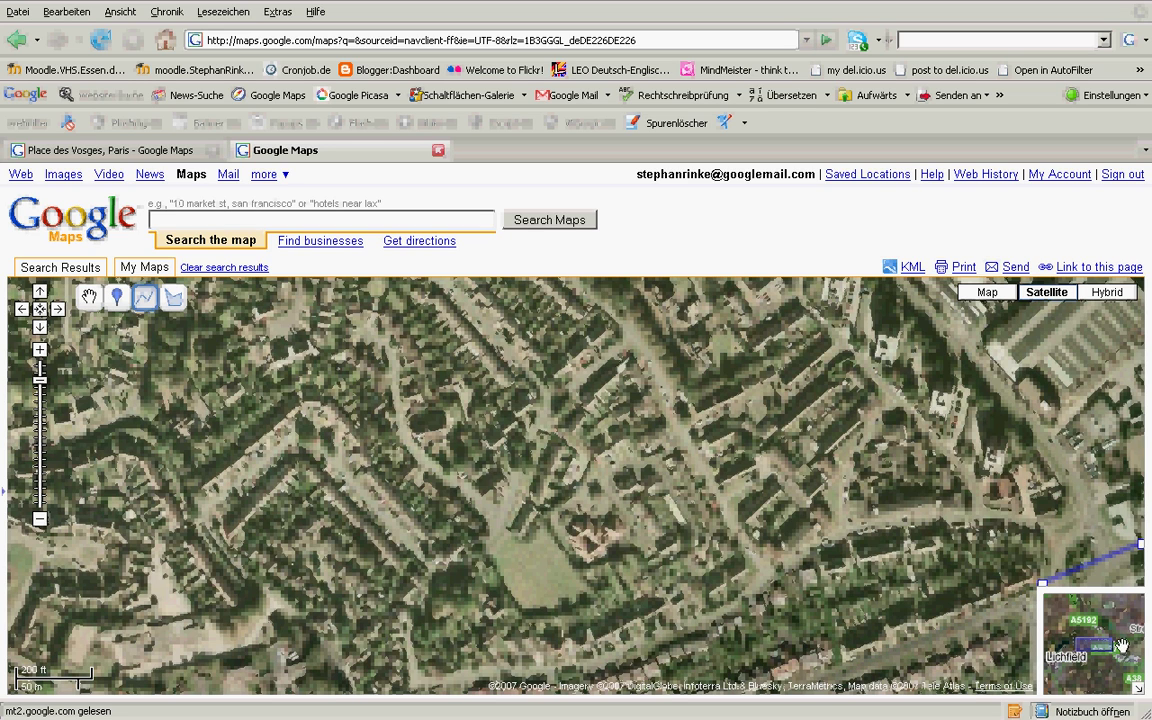
left_click_drag(1107, 648, 1097, 657)
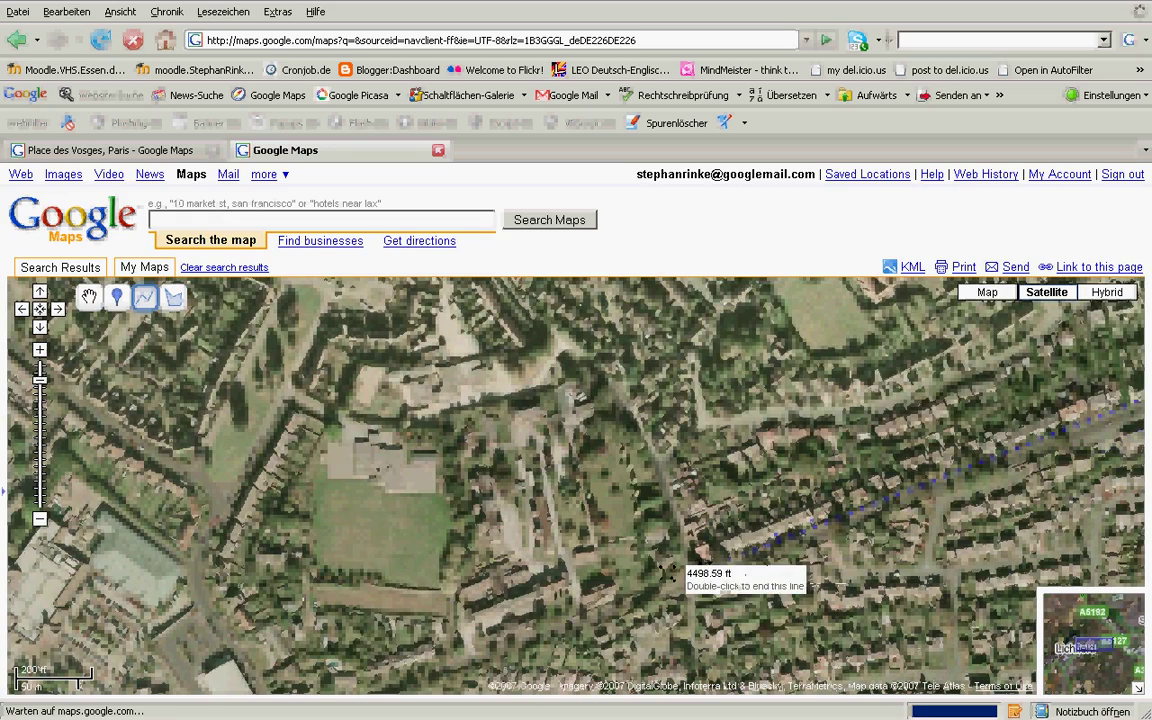
left_click(425, 676)
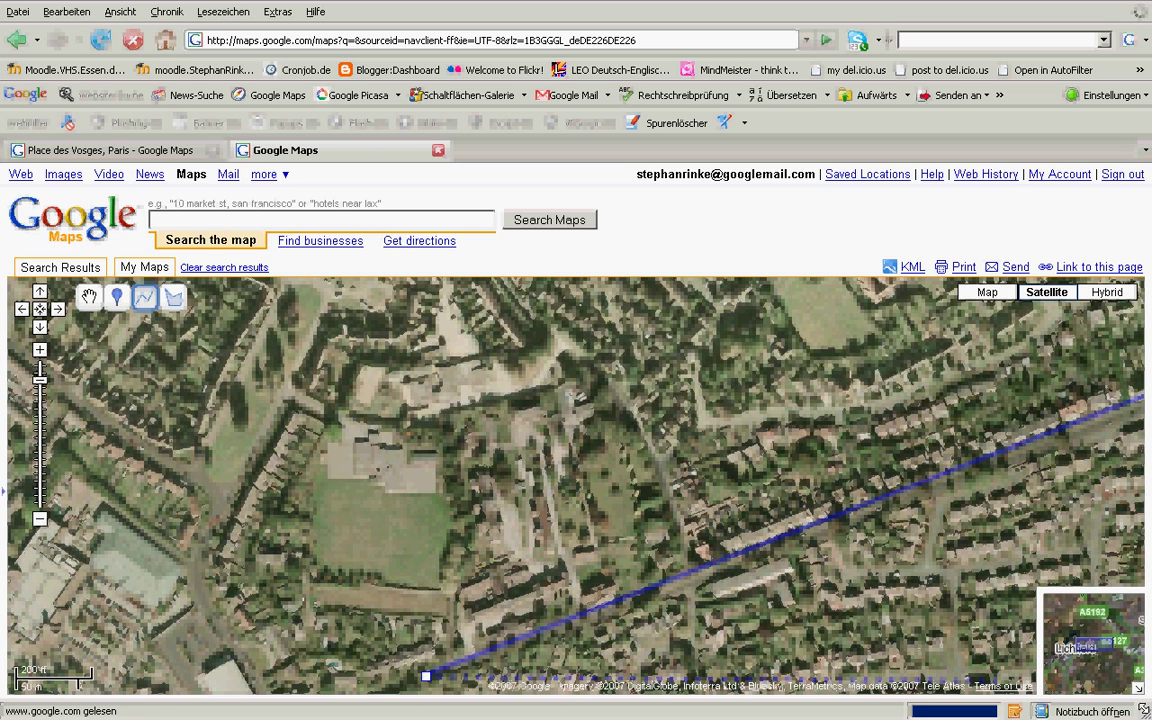
- Trace the last stretch of the route around the roundabout and end the line at the white-roofed building beside it
left_click(1082, 655)
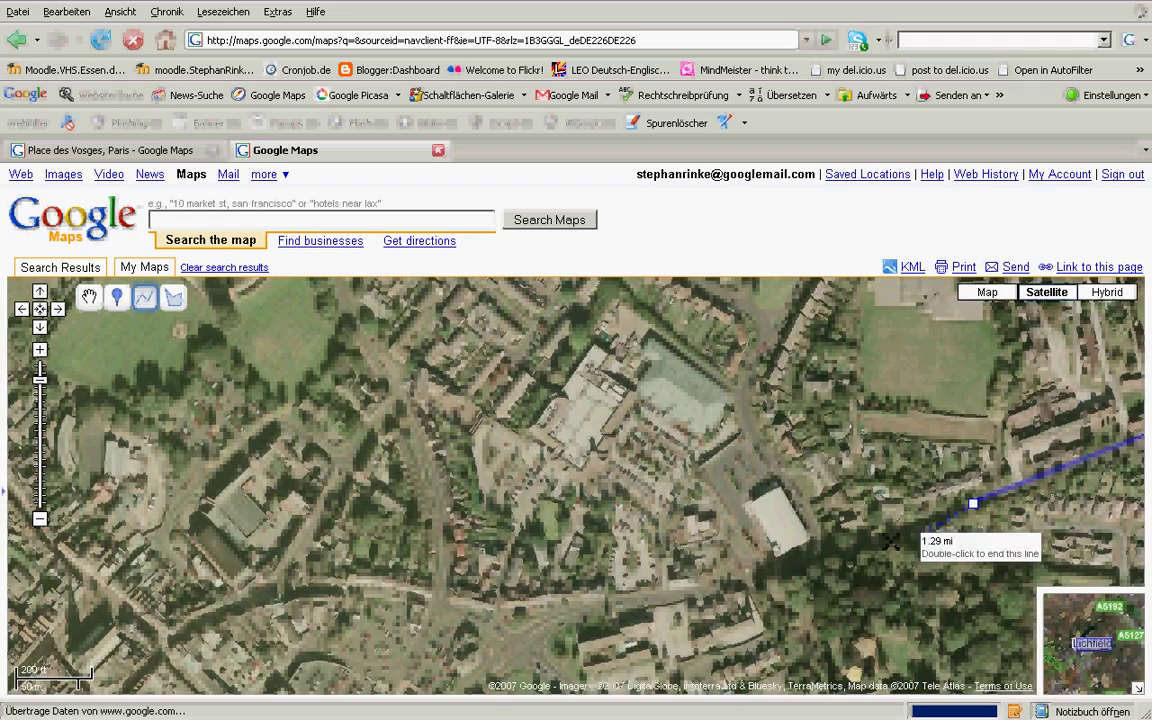
left_click(764, 566)
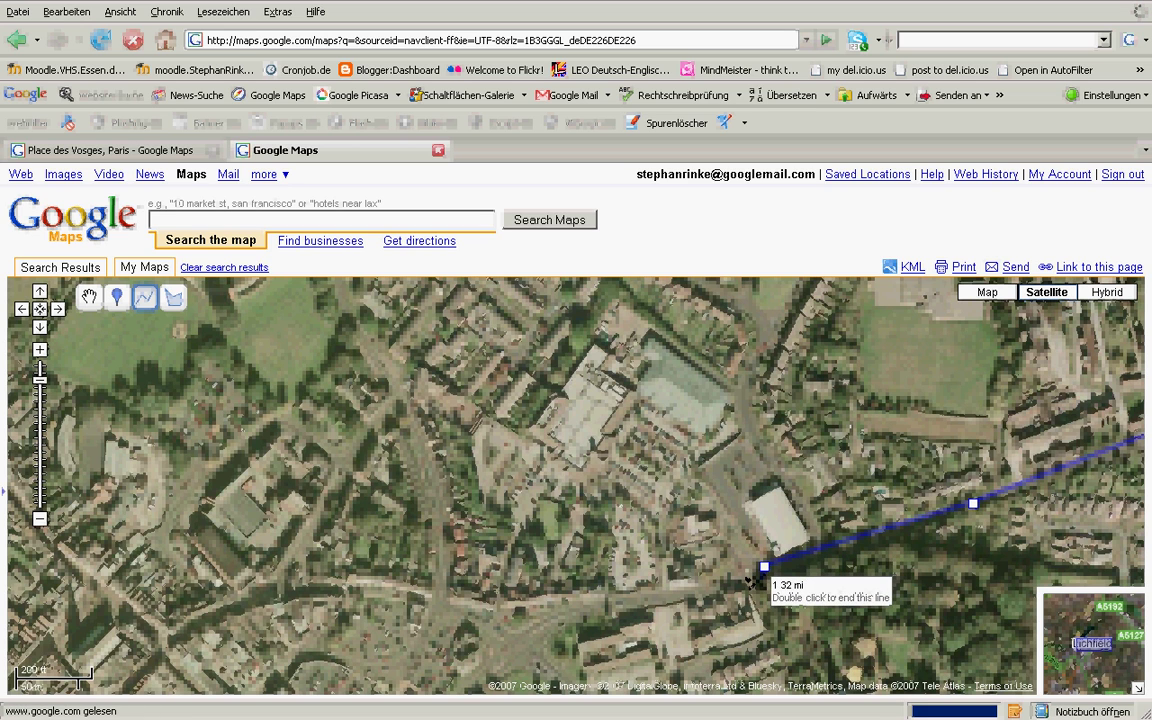
left_click(754, 586)
left_click(732, 578)
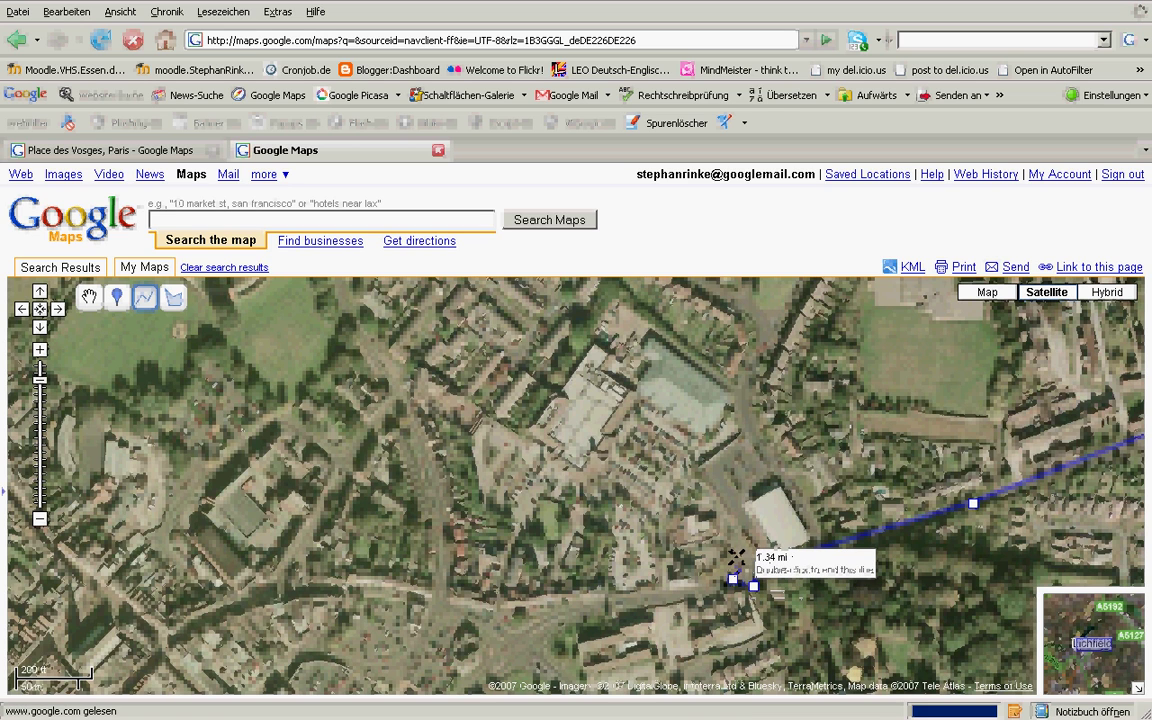
left_click(737, 559)
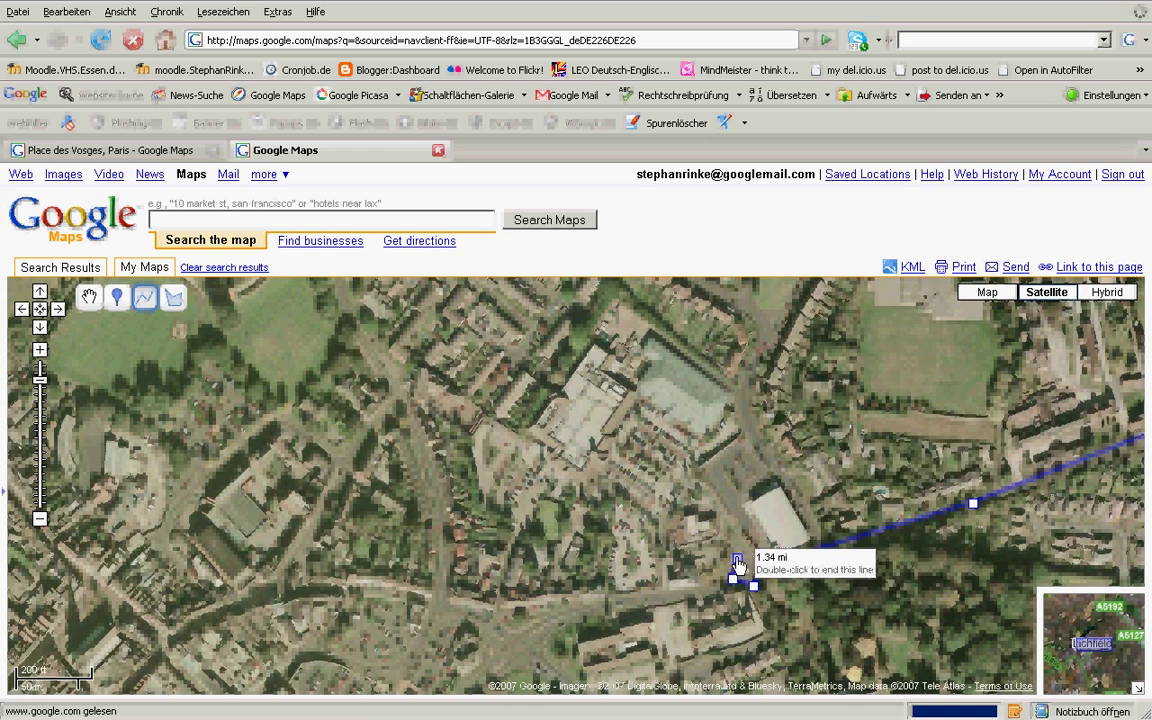
double_click(778, 517)
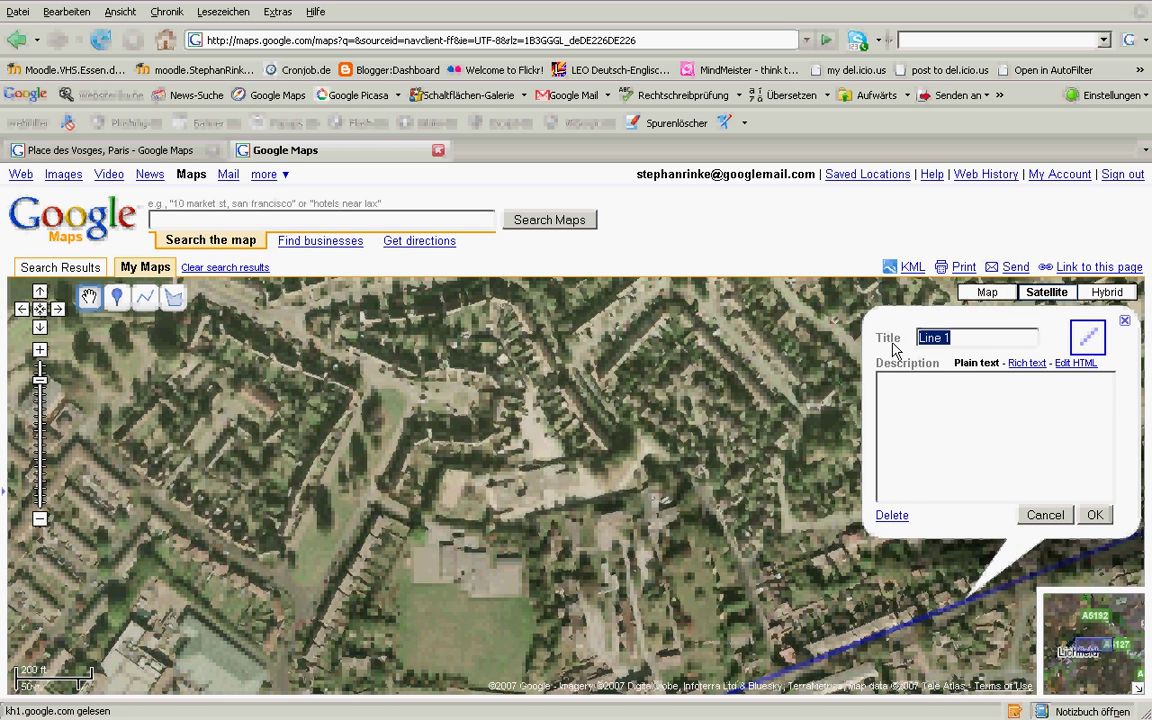
- Title the finished route line "way to Aldi"
type("way to Aldi")
left_click(1095, 515)
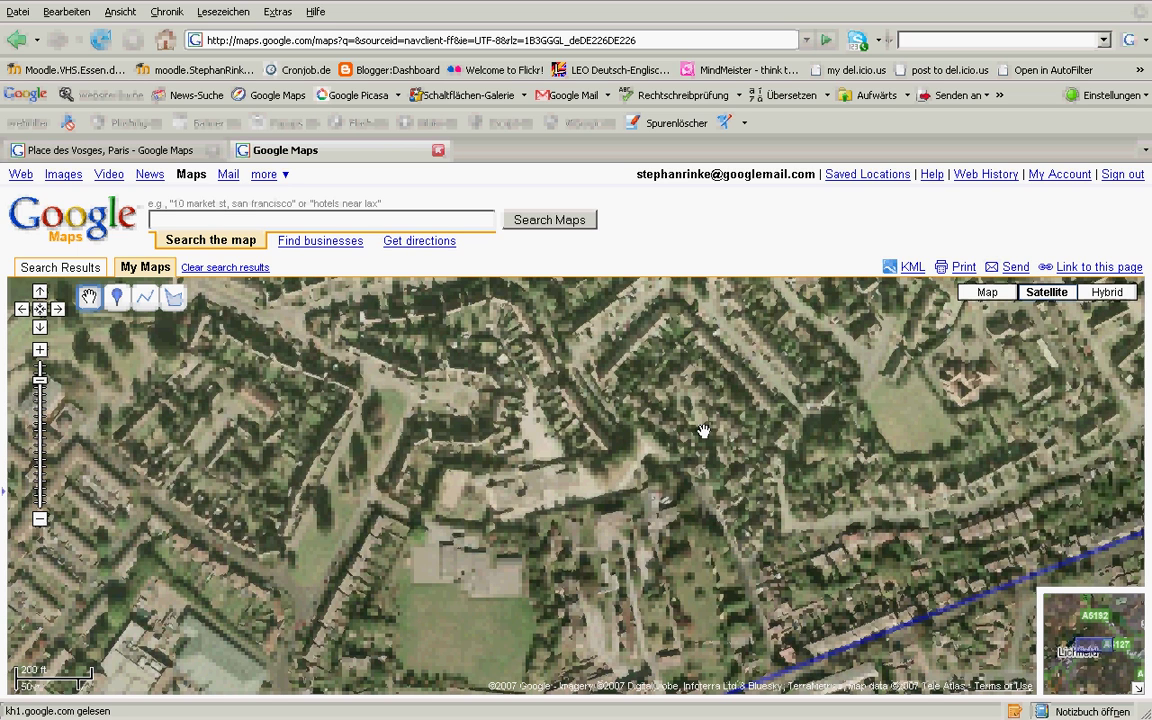
- Save the Aldi map with its route line and switch to the presentation slideshow
left_click(130, 268)
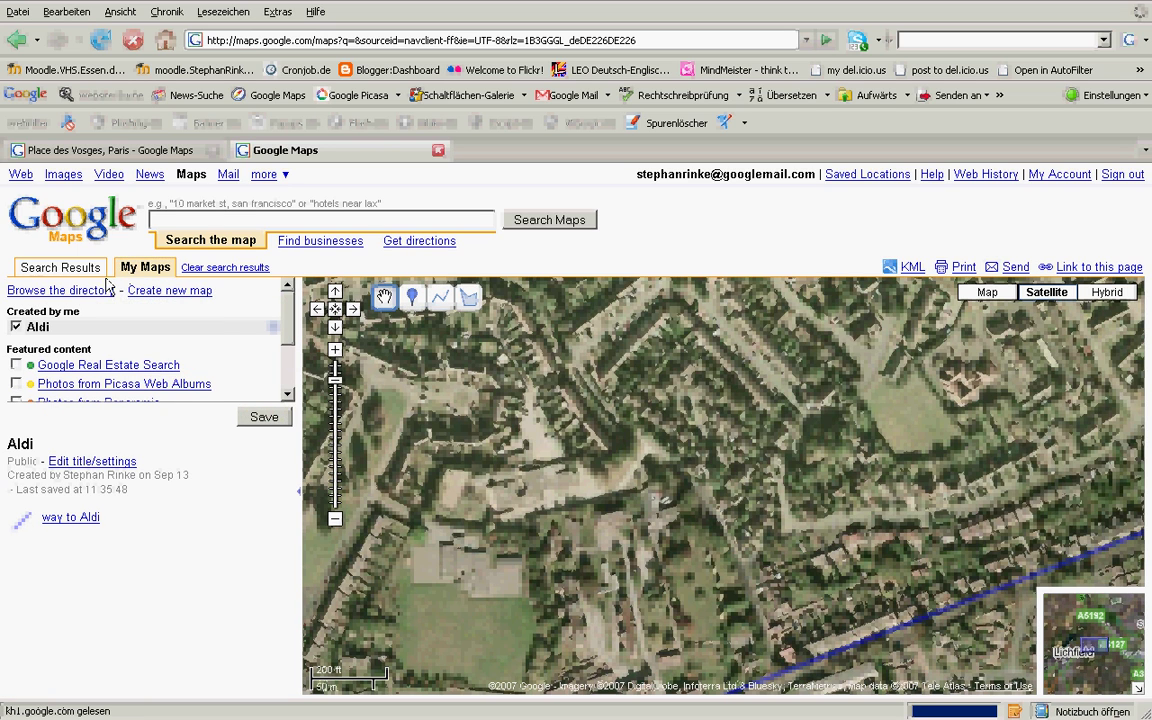
left_click(264, 417)
key("alt+Tab")
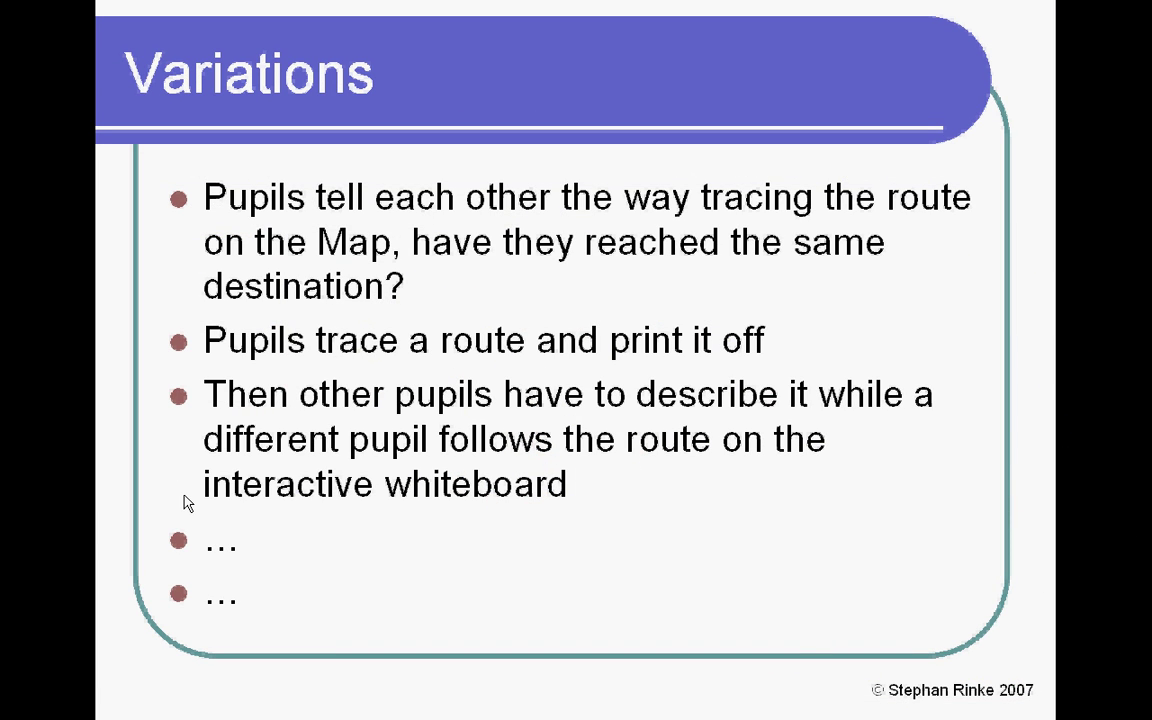